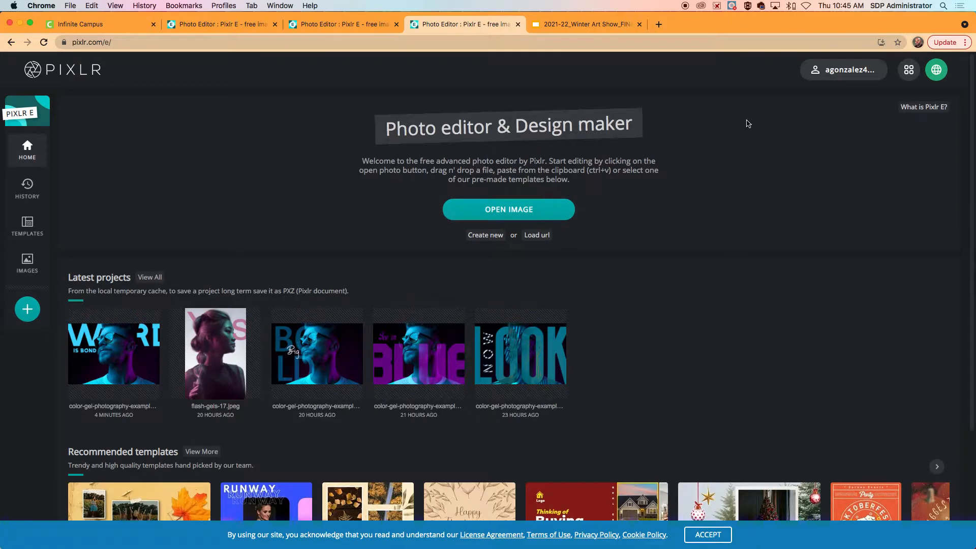
- Open the image color-gel-photography-example-11.jpeg from the Downloads folder
{"action": "left_click", "coordinate": [829, 77]}
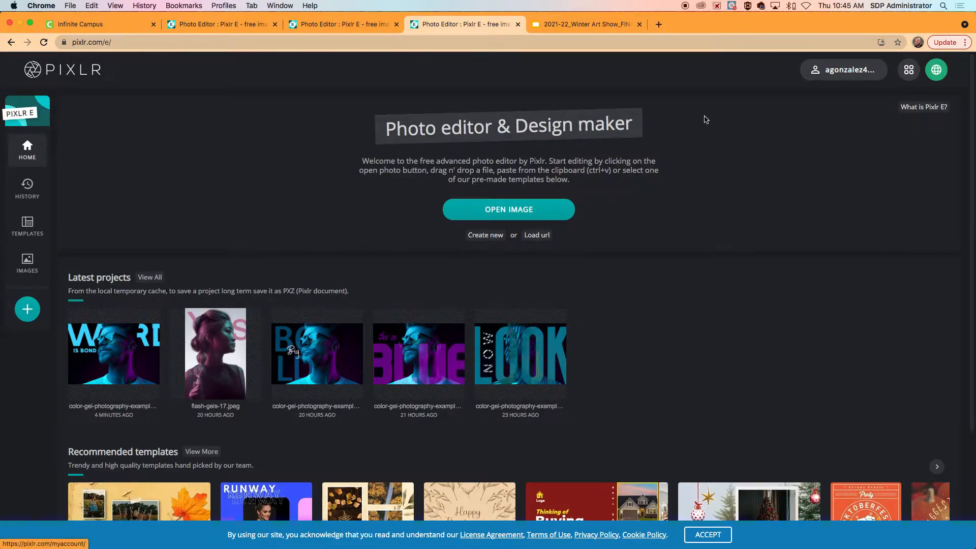
{"action": "left_click", "coordinate": [502, 210]}
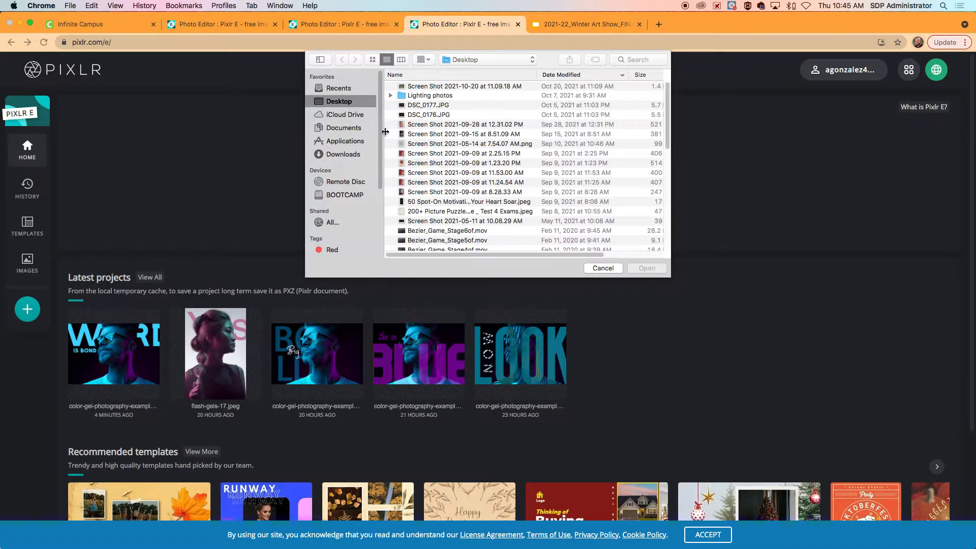
{"action": "left_click", "coordinate": [343, 154]}
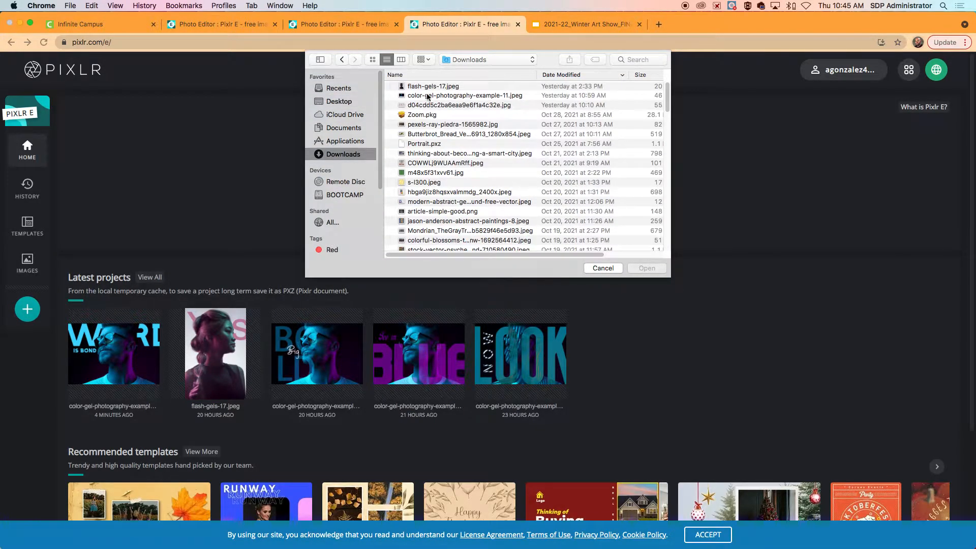
{"action": "double_click", "coordinate": [427, 95]}
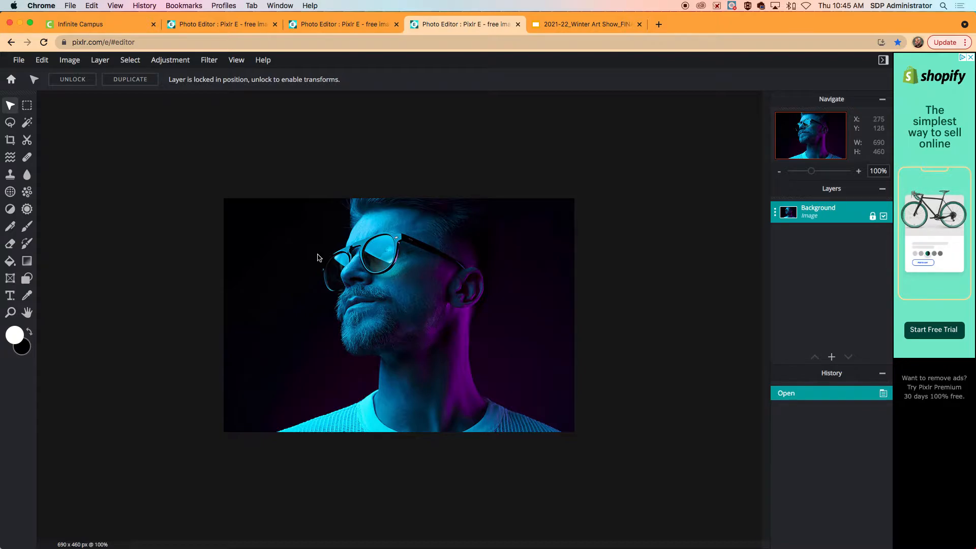
- Add a new text layer over the photo reading "WORD"
{"action": "left_click", "coordinate": [9, 299]}
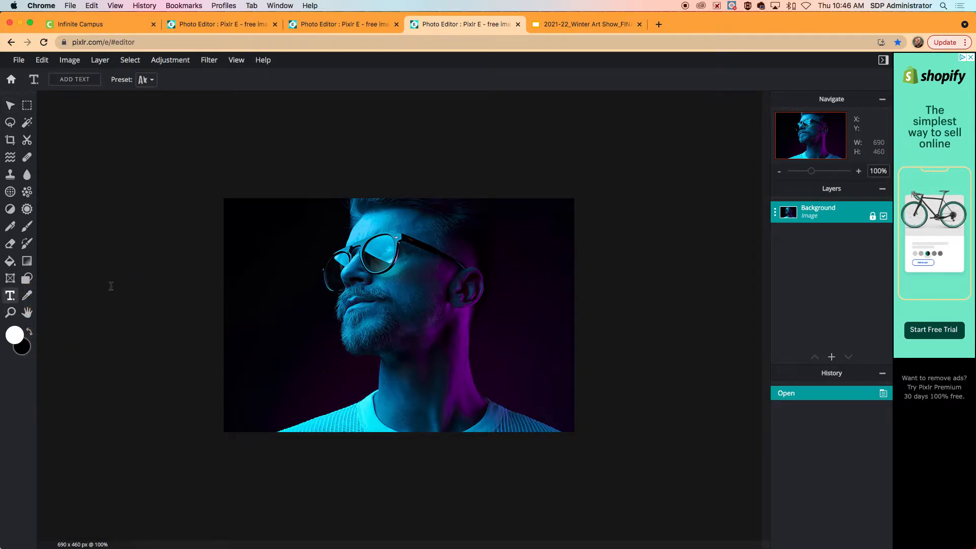
{"action": "left_click", "coordinate": [270, 270]}
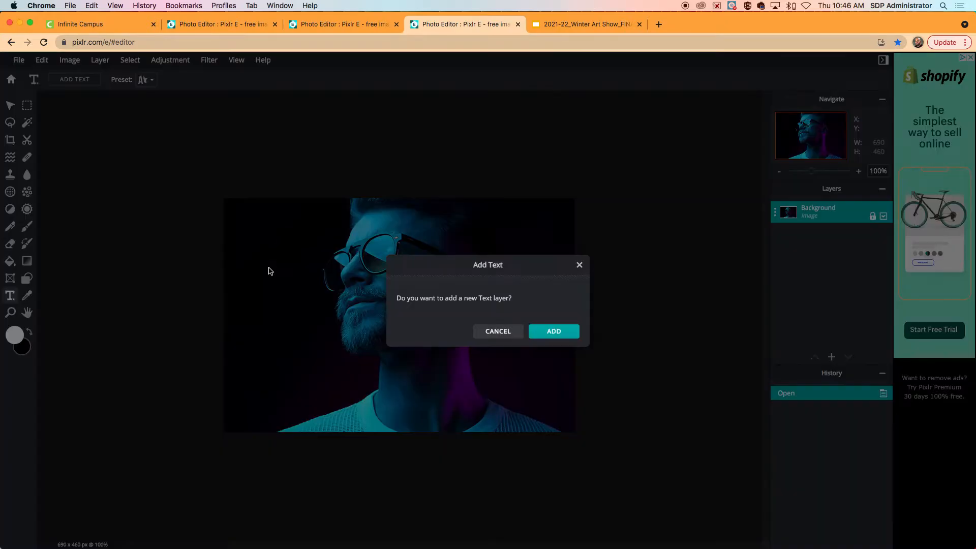
{"action": "left_click", "coordinate": [559, 331]}
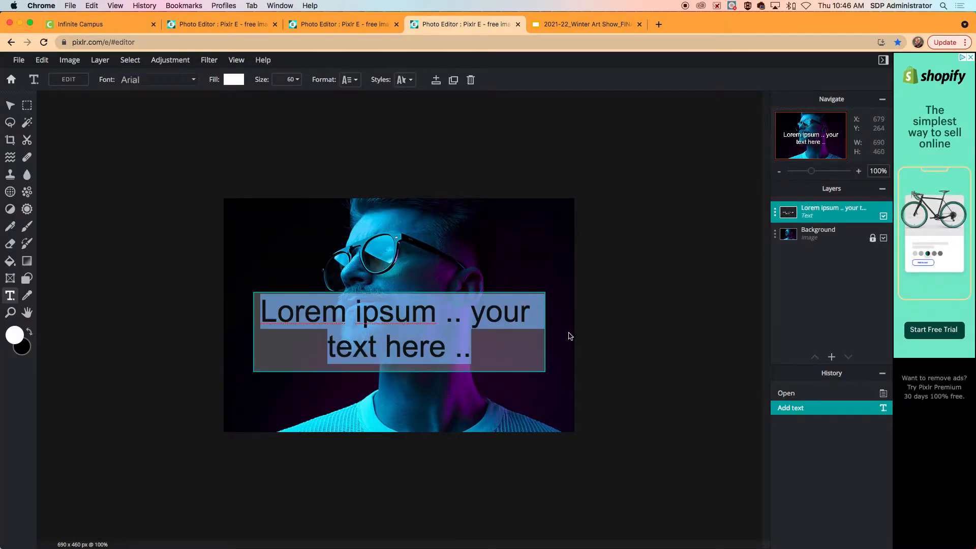
{"action": "type", "text": "WORD"}
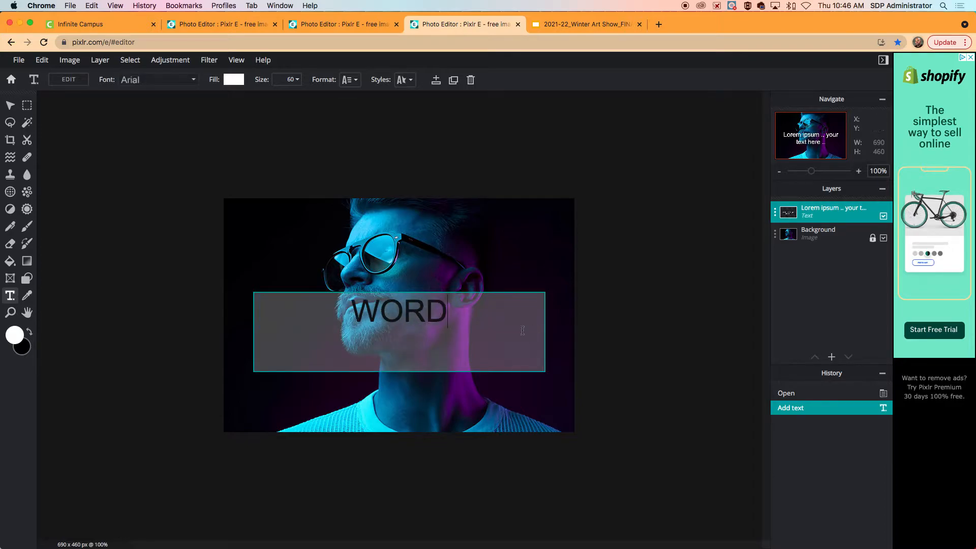
- Set the WORD text's font to Aberus and its size to 360
{"action": "left_click", "coordinate": [186, 80]}
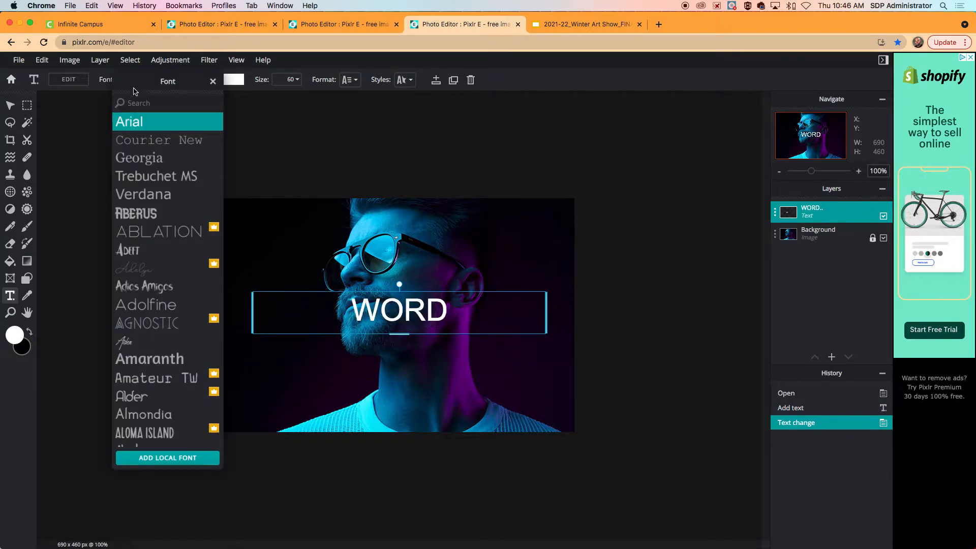
{"action": "left_click", "coordinate": [128, 249]}
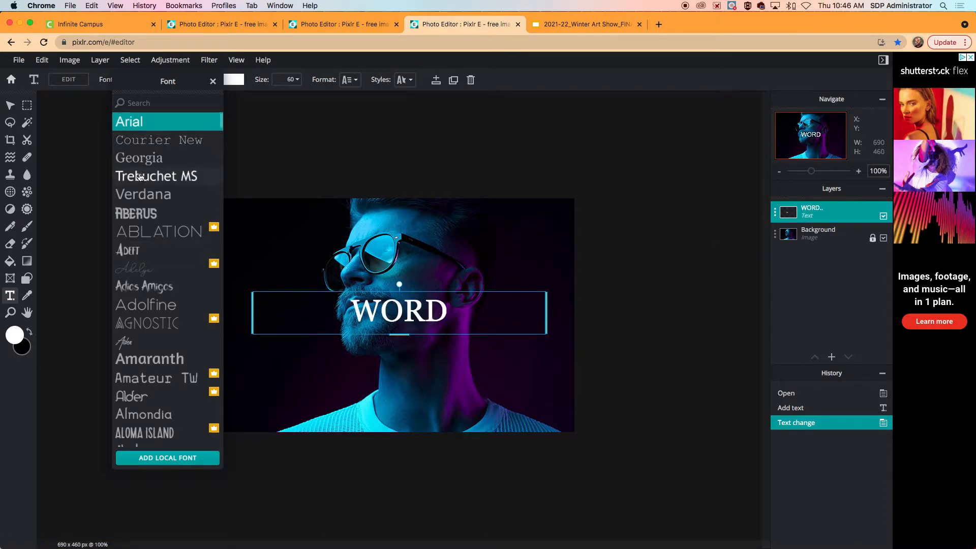
{"action": "left_click", "coordinate": [180, 124]}
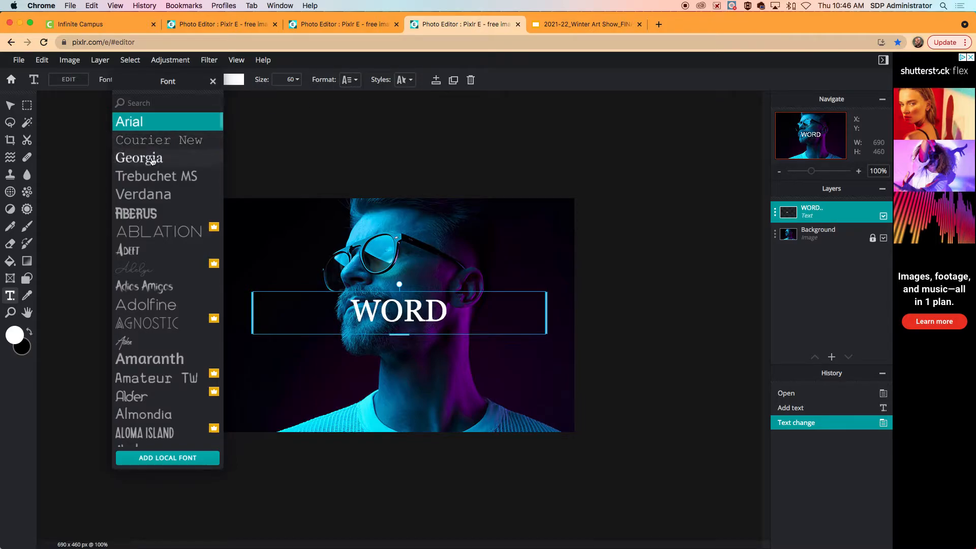
{"action": "left_click", "coordinate": [142, 216]}
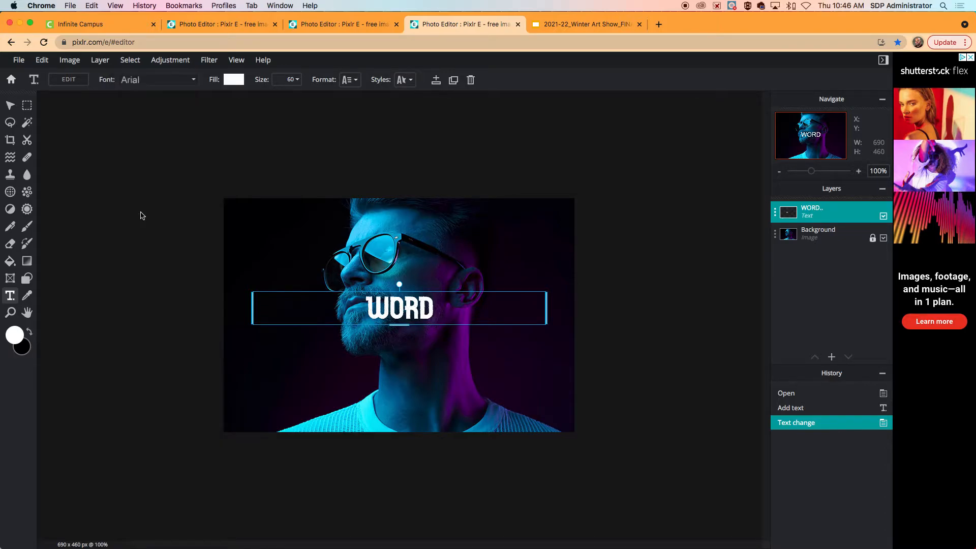
{"action": "left_click", "coordinate": [293, 82]}
{"action": "left_click_drag", "start_coordinate": [228, 98], "coordinate": [259, 101]}
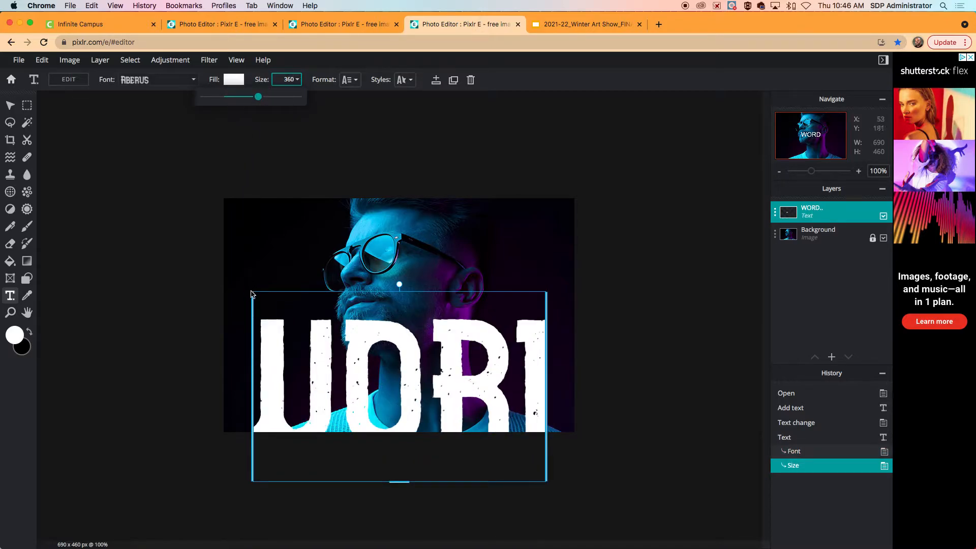
- Widen the text box past both sides of the photo until WORD spans it, and move the text up to the photo's top edge
{"action": "left_click", "coordinate": [213, 290]}
{"action": "left_click_drag", "start_coordinate": [252, 293], "coordinate": [216, 293]}
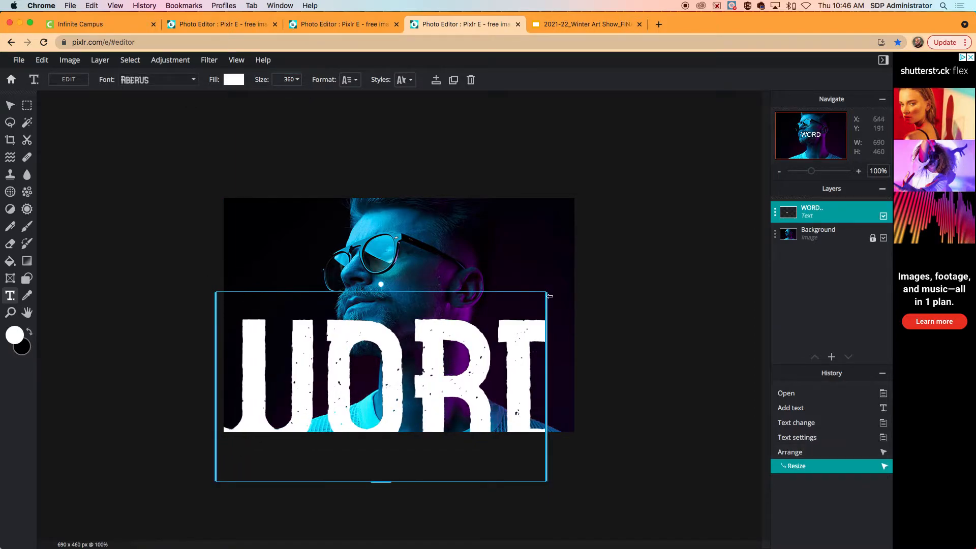
{"action": "left_click_drag", "start_coordinate": [547, 293], "coordinate": [584, 284]}
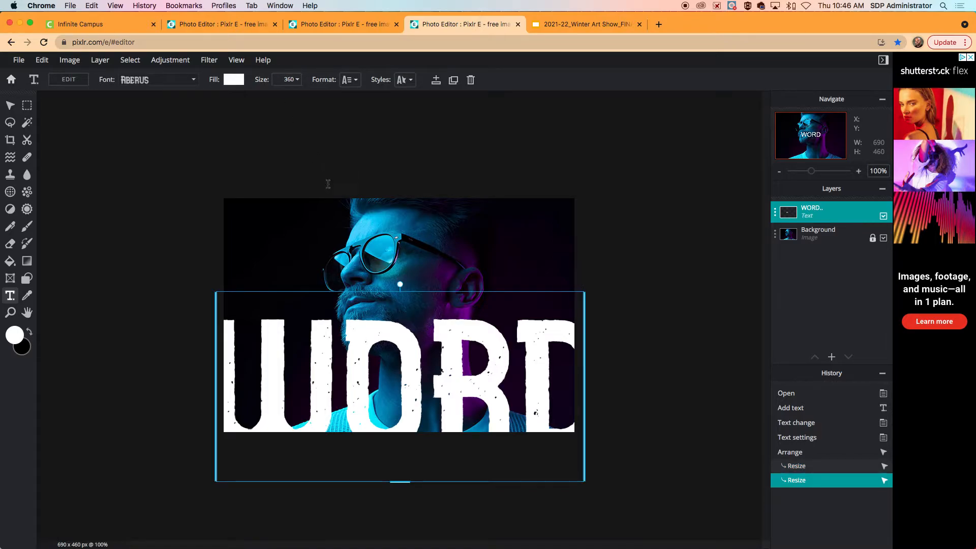
{"action": "mouse_move", "coordinate": [585, 293]}
{"action": "left_mouse_down"}
{"action": "mouse_move", "coordinate": [474, 300]}
{"action": "mouse_move", "coordinate": [634, 293]}
{"action": "mouse_move", "coordinate": [583, 298]}
{"action": "left_mouse_up"}
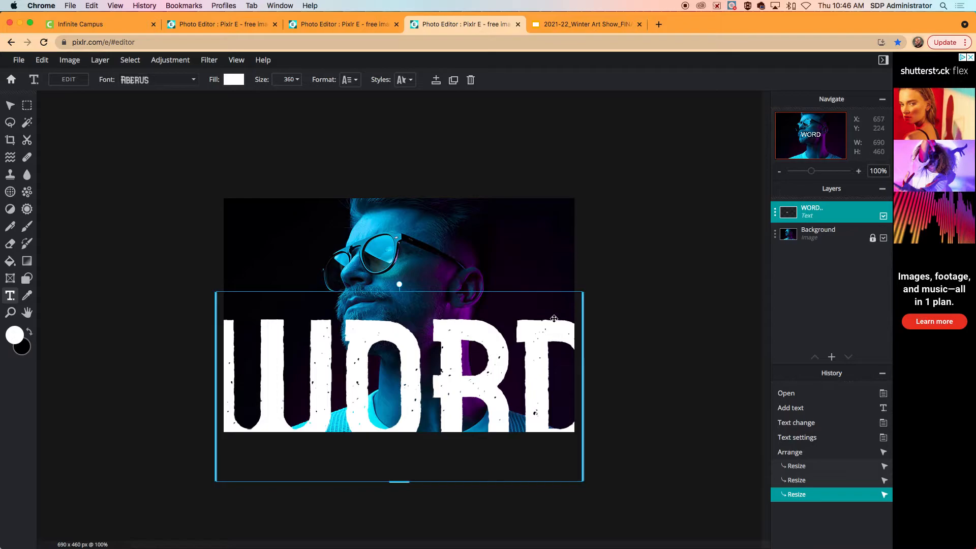
{"action": "left_click_drag", "start_coordinate": [534, 338], "coordinate": [522, 216]}
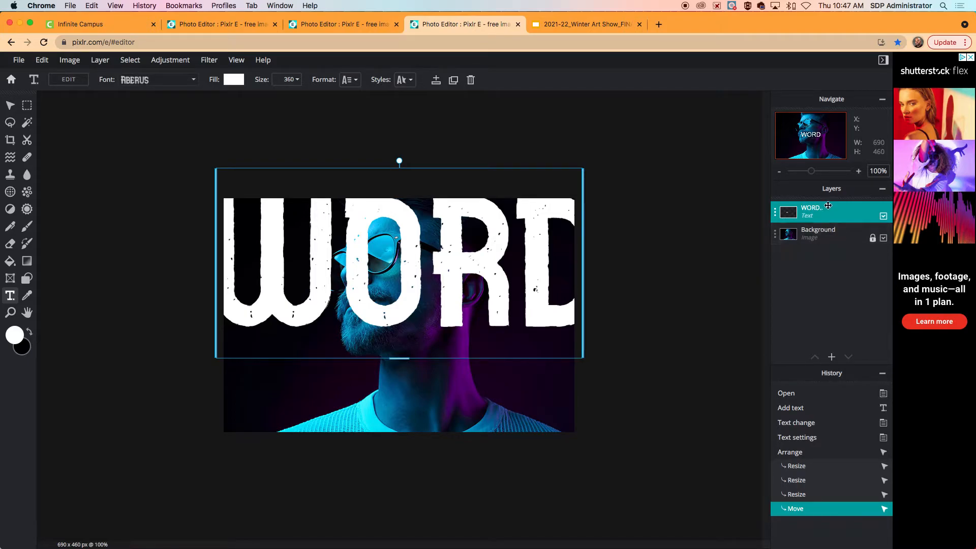
- Duplicate the Background layer and place the copy above the WORD text layer
{"action": "left_click", "coordinate": [776, 239]}
{"action": "left_click", "coordinate": [776, 239]}
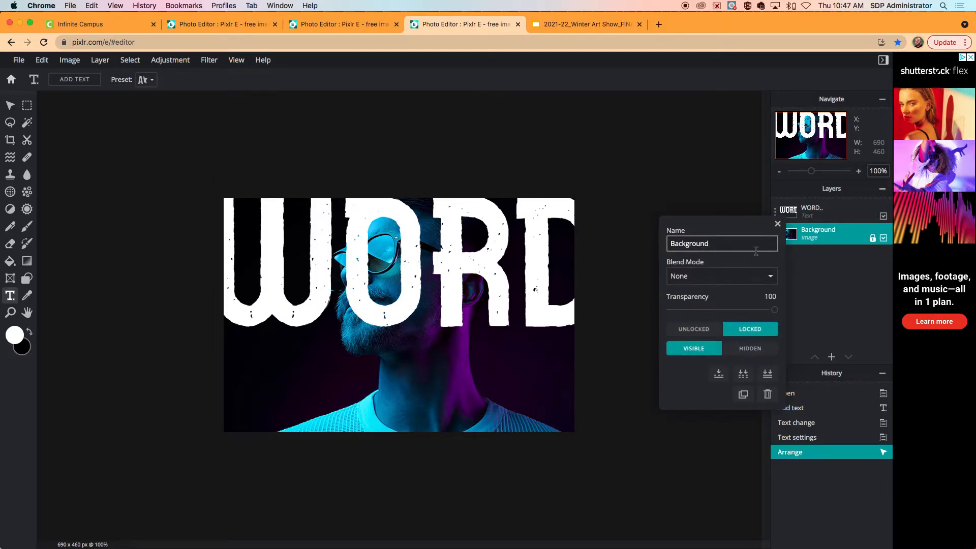
{"action": "left_click", "coordinate": [743, 395]}
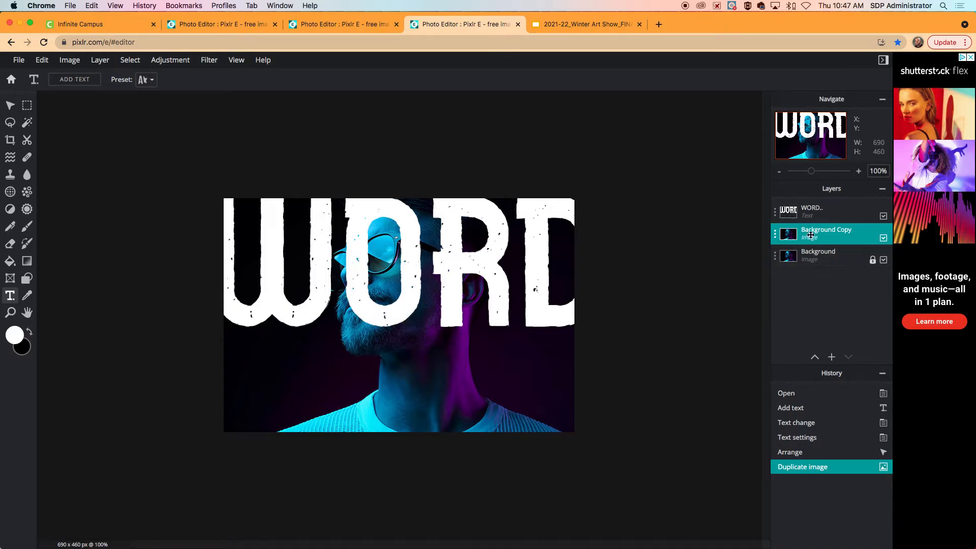
{"action": "left_click_drag", "start_coordinate": [810, 235], "coordinate": [811, 215]}
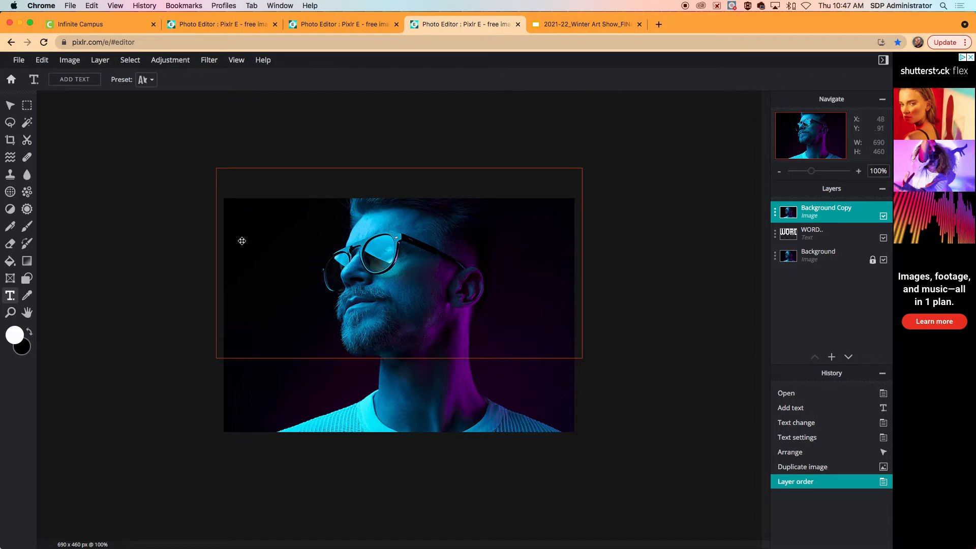
- Select the man on the Background Copy layer with a closed polygonal lasso outline around his shoulders, face, glasses, hair and neck
{"action": "left_click", "coordinate": [11, 124]}
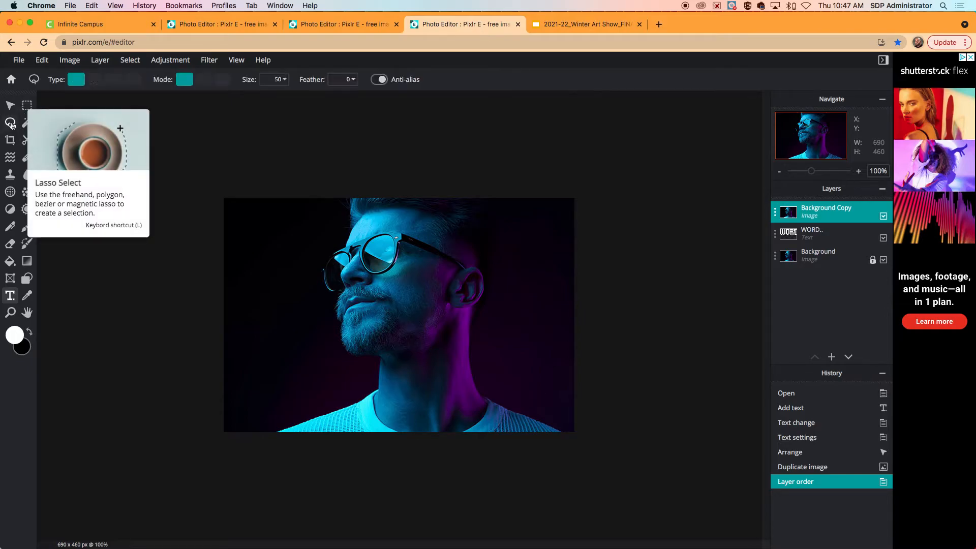
{"action": "left_click", "coordinate": [96, 82]}
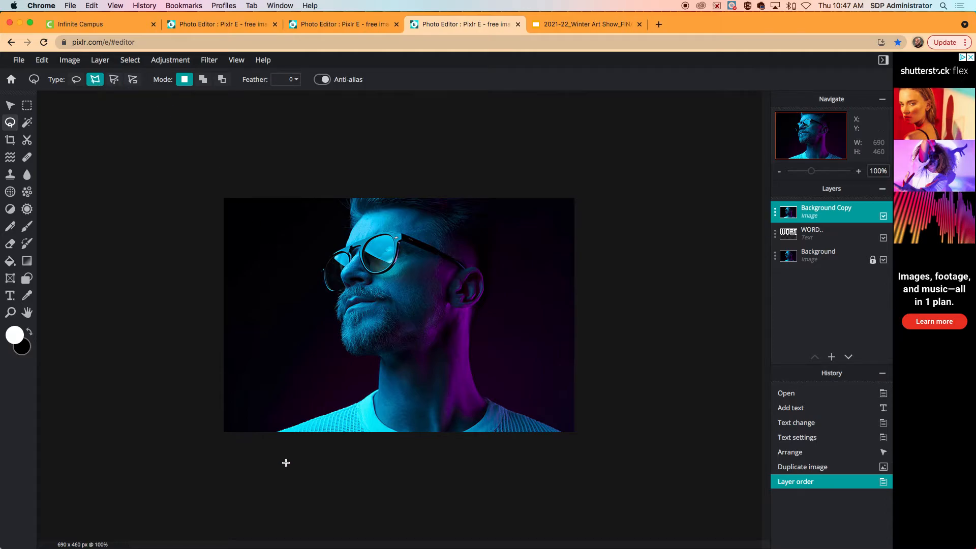
{"action": "left_click", "coordinate": [278, 432]}
{"action": "left_click", "coordinate": [377, 391]}
{"action": "left_click", "coordinate": [380, 358]}
{"action": "left_click", "coordinate": [367, 349]}
{"action": "left_click", "coordinate": [329, 288]}
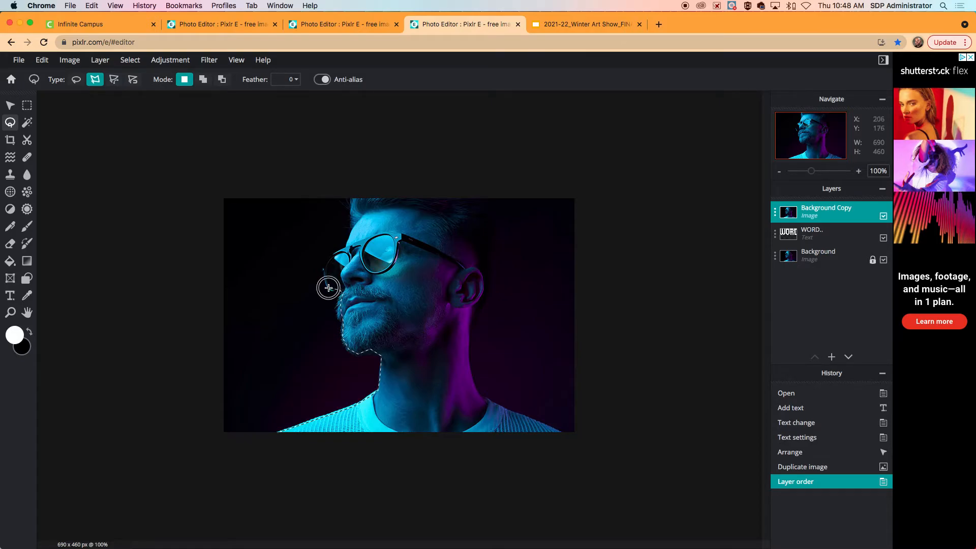
{"action": "left_click", "coordinate": [325, 266]}
{"action": "left_click", "coordinate": [331, 254]}
{"action": "left_click", "coordinate": [345, 248]}
{"action": "left_click", "coordinate": [353, 222]}
{"action": "left_click", "coordinate": [354, 204]}
{"action": "left_click", "coordinate": [360, 191]}
{"action": "left_click", "coordinate": [431, 185]}
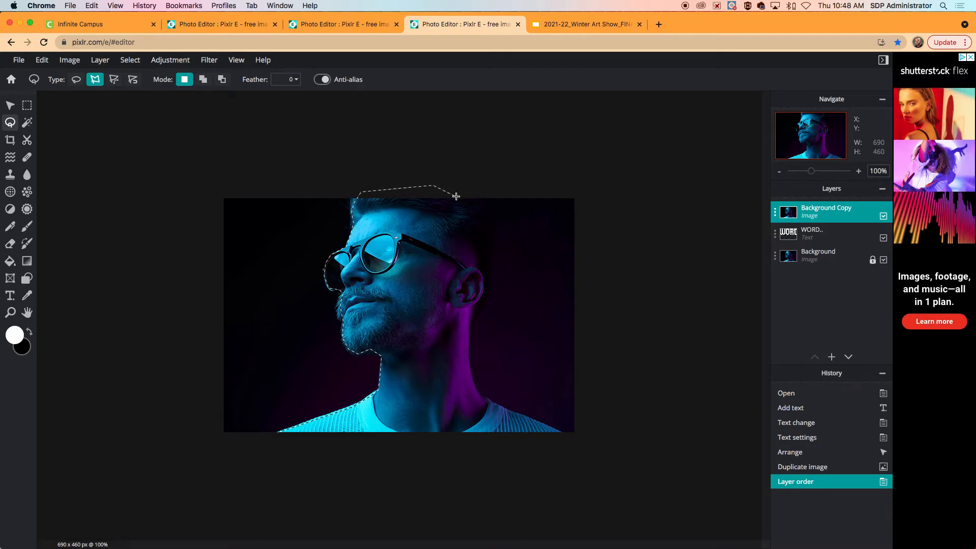
{"action": "left_click", "coordinate": [486, 197]}
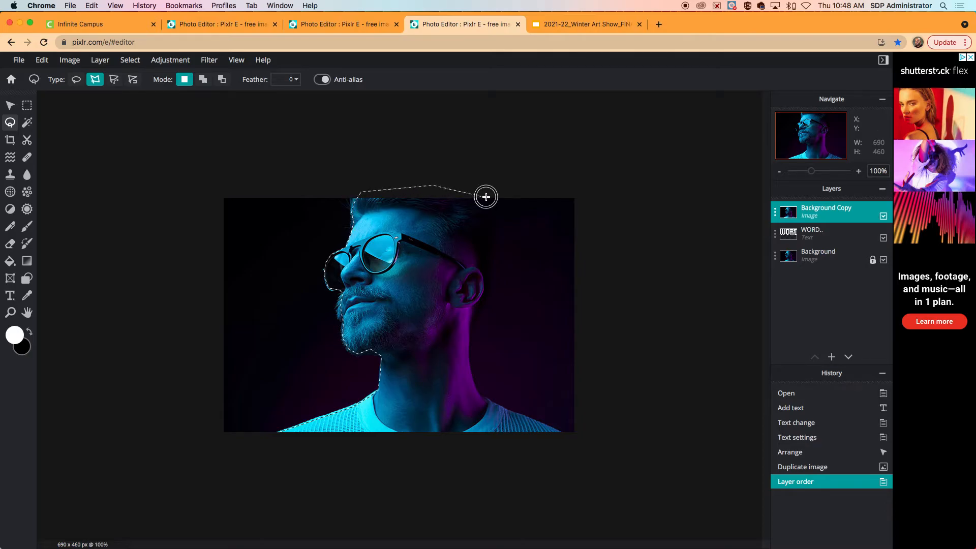
{"action": "left_click", "coordinate": [479, 244]}
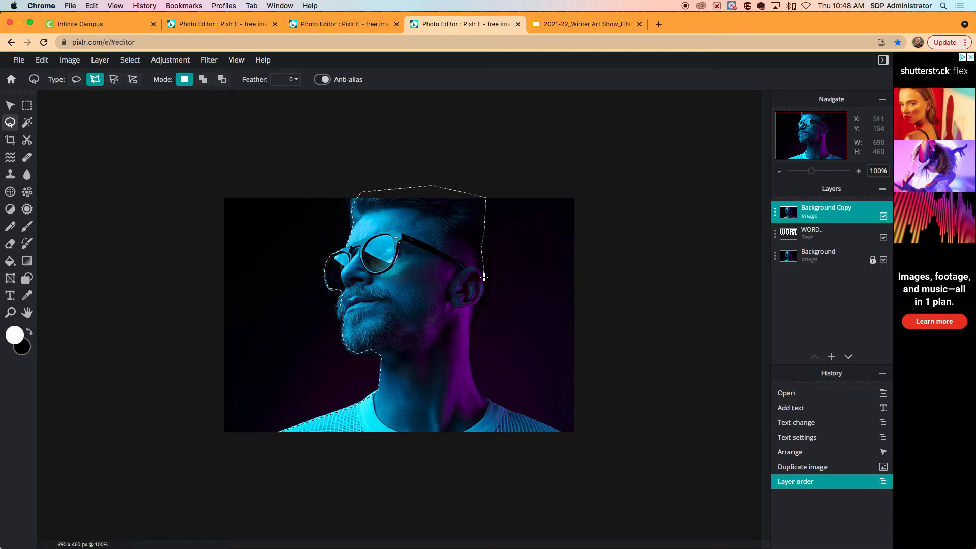
{"action": "left_click", "coordinate": [468, 346]}
{"action": "left_click", "coordinate": [570, 436]}
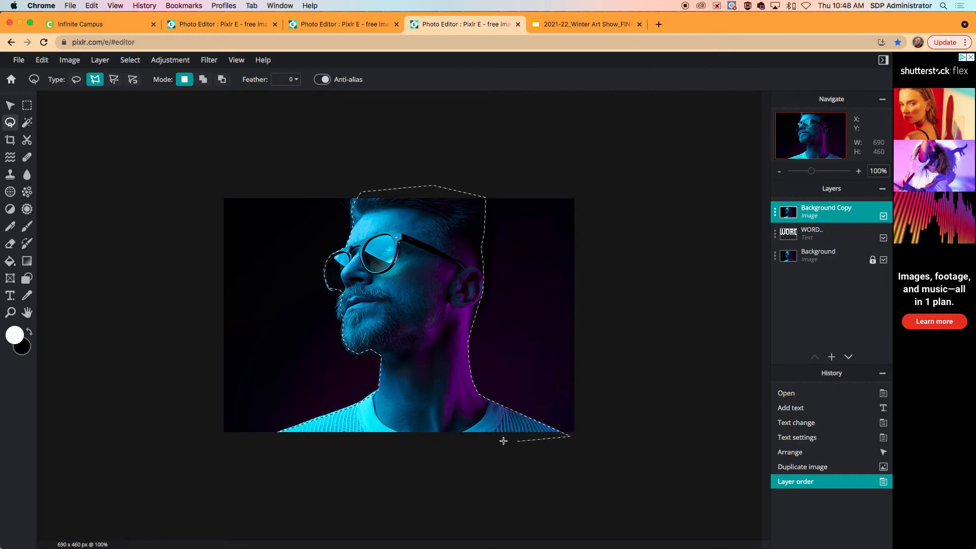
{"action": "left_click", "coordinate": [280, 432]}
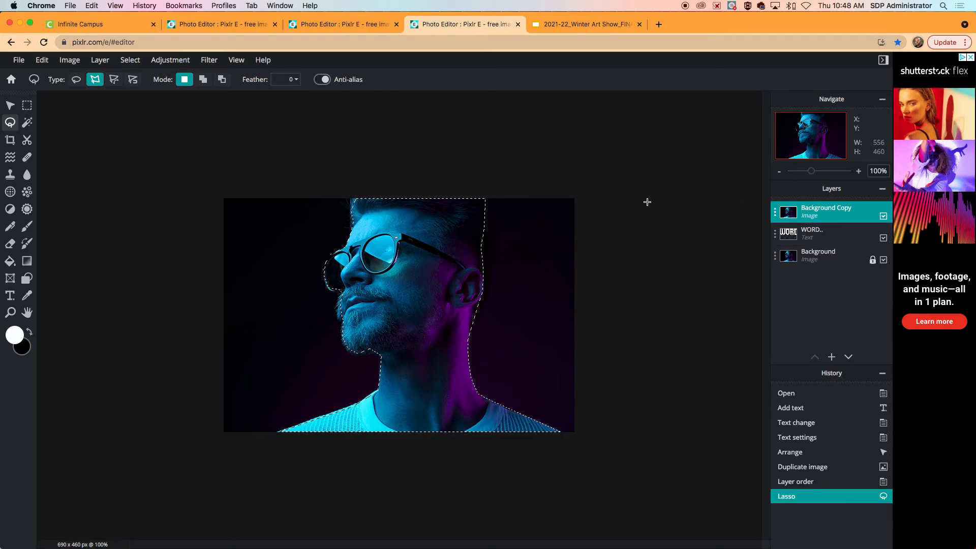
- Convert the selection around the man to a mask and lock the Background Copy layer
{"action": "left_click", "coordinate": [126, 62]}
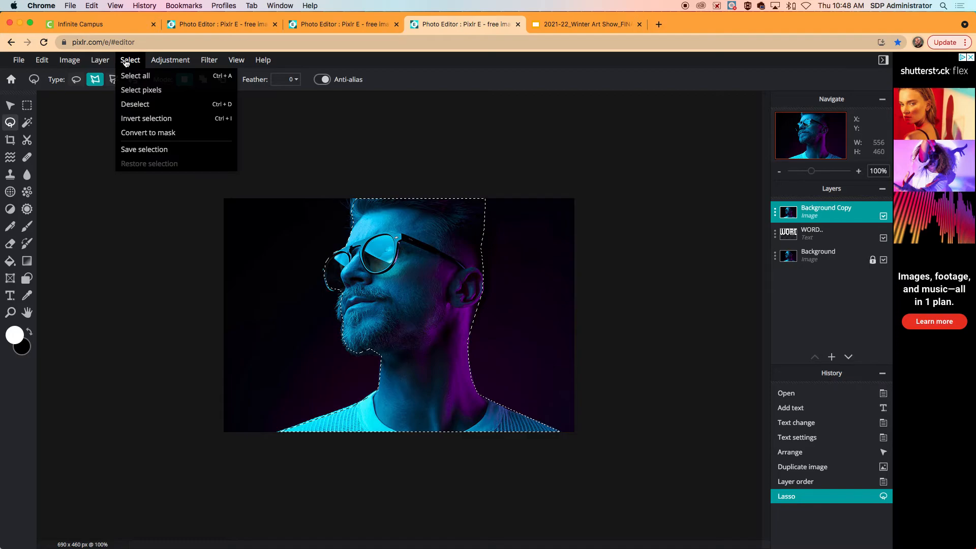
{"action": "left_click", "coordinate": [150, 133]}
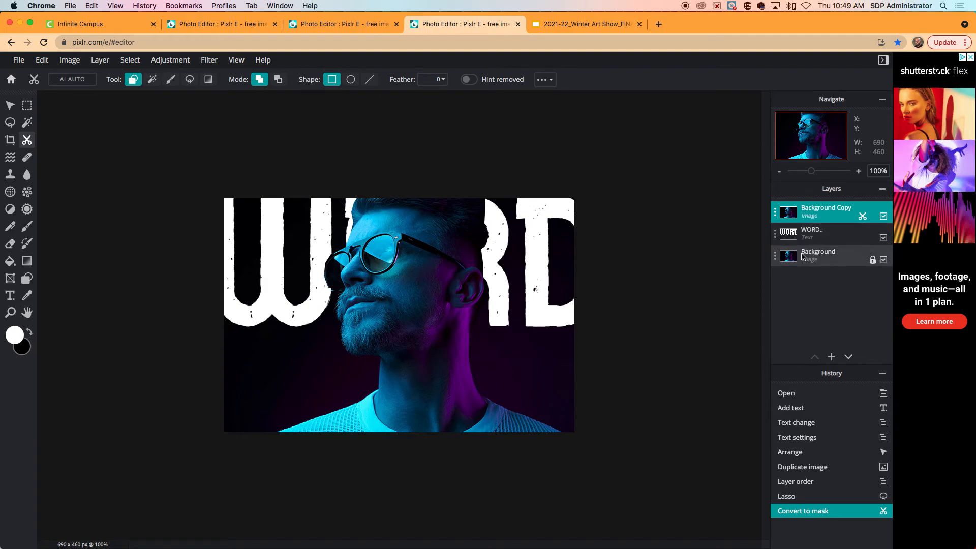
{"action": "left_click", "coordinate": [776, 215]}
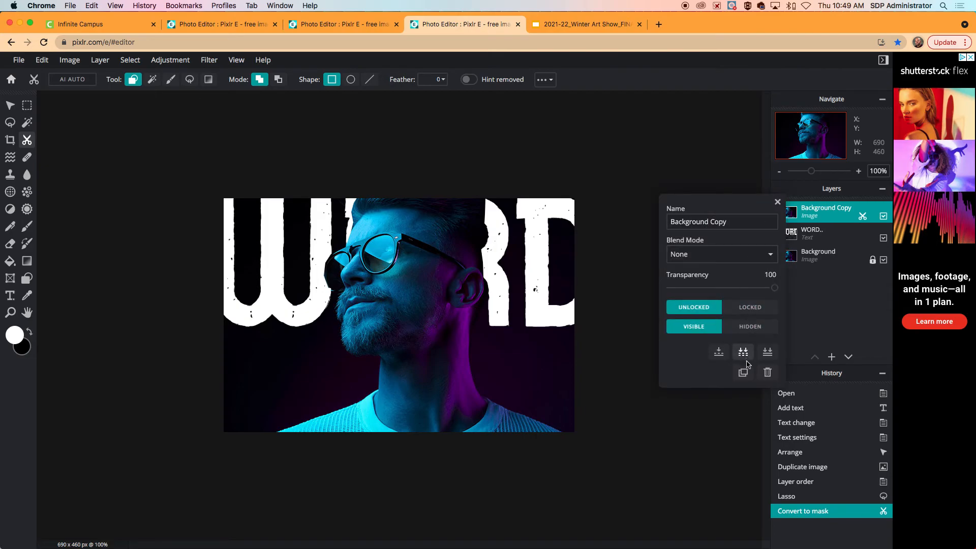
{"action": "left_click", "coordinate": [750, 307]}
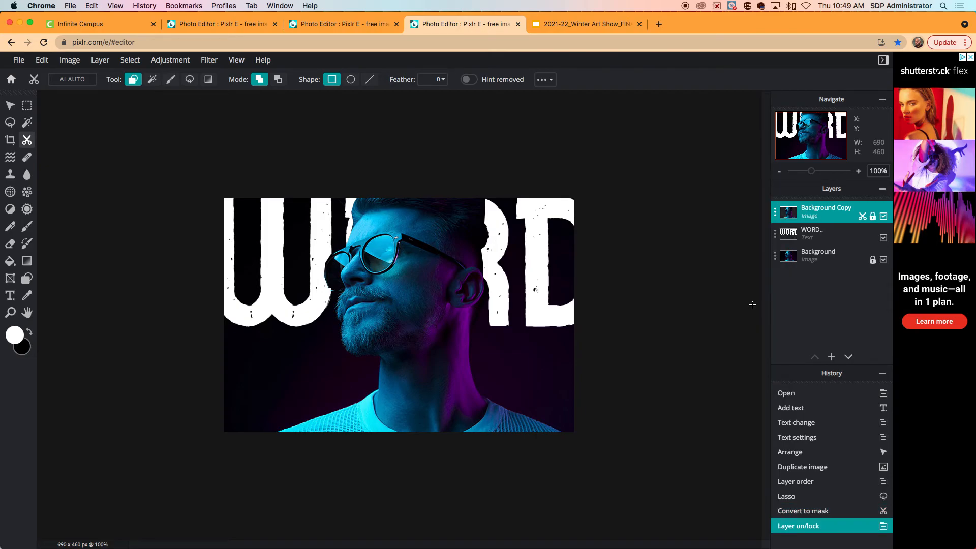
- Move the WORD text layer down behind the man and back up to the photo's top edge, and deselect it
{"action": "left_click", "coordinate": [812, 232]}
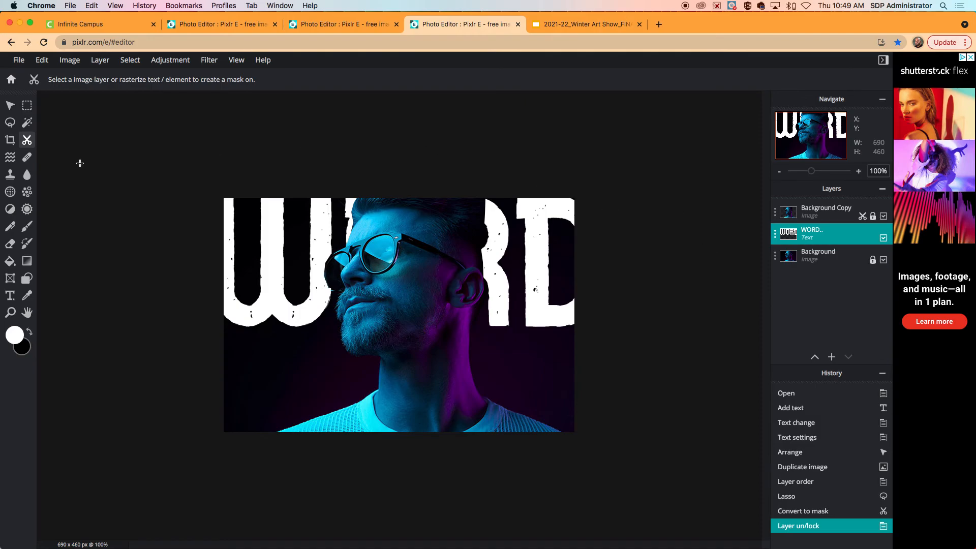
{"action": "left_click", "coordinate": [10, 106]}
{"action": "left_click_drag", "start_coordinate": [274, 257], "coordinate": [274, 286]}
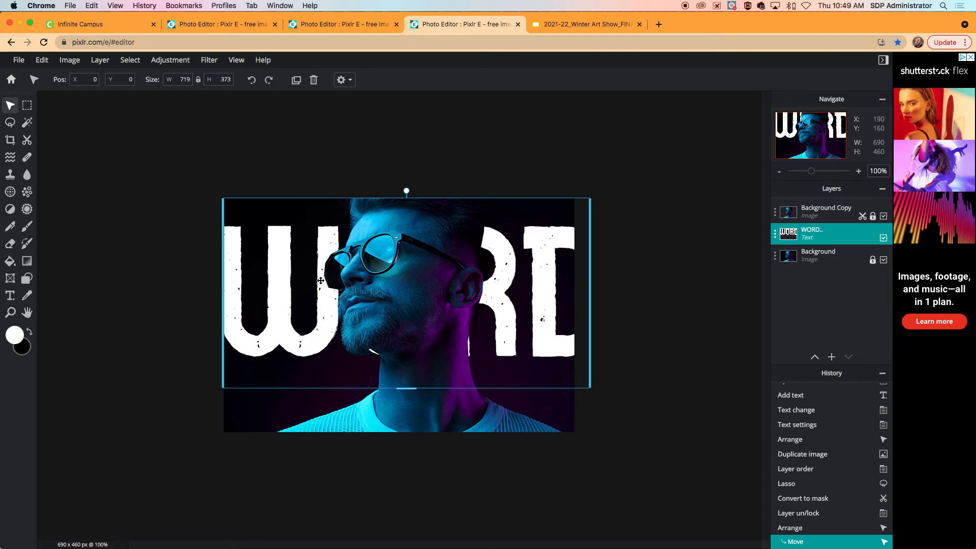
{"action": "left_click_drag", "start_coordinate": [298, 323], "coordinate": [287, 291]}
{"action": "left_click", "coordinate": [130, 229]}
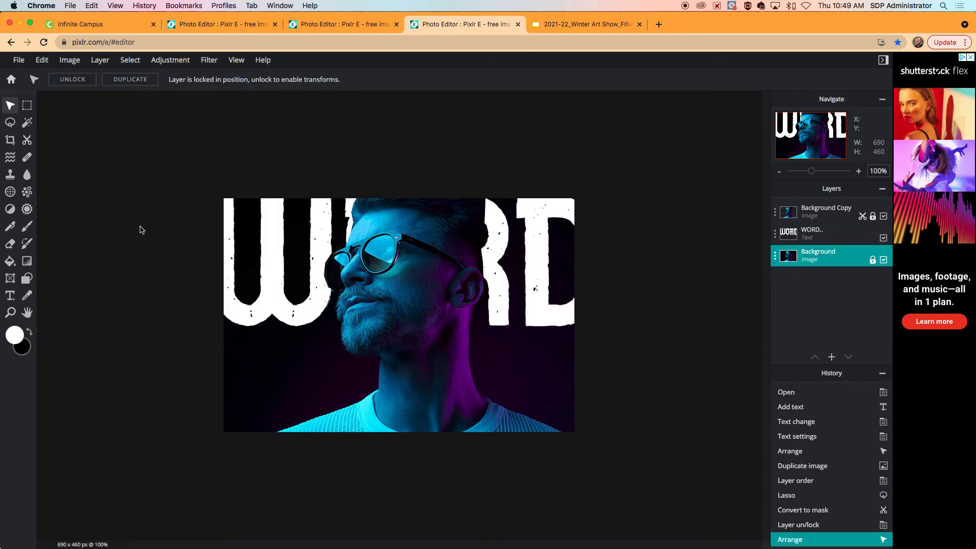